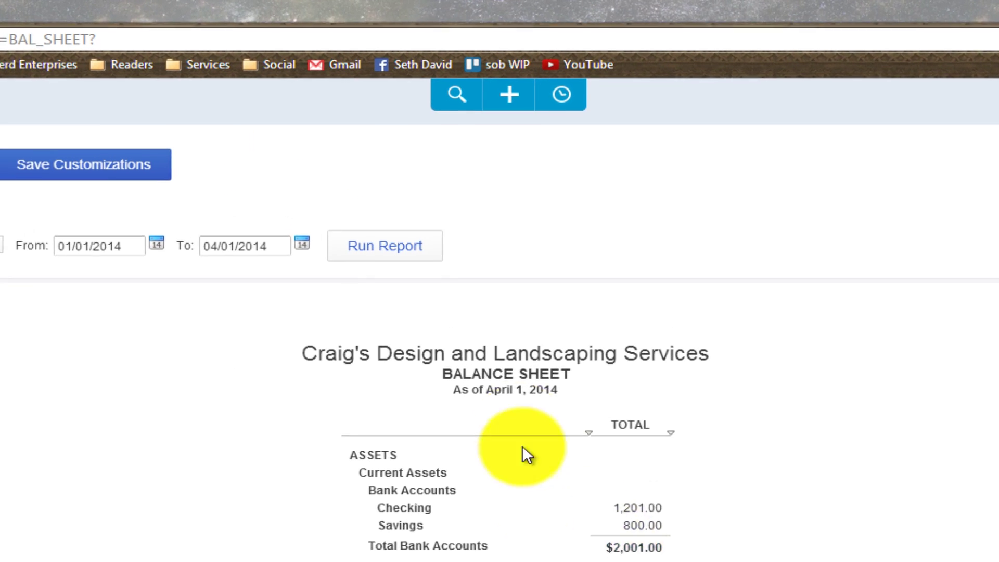
# - Open a customer payment form, check its deposit account list, and close it without saving
pyautogui.click(510, 95)
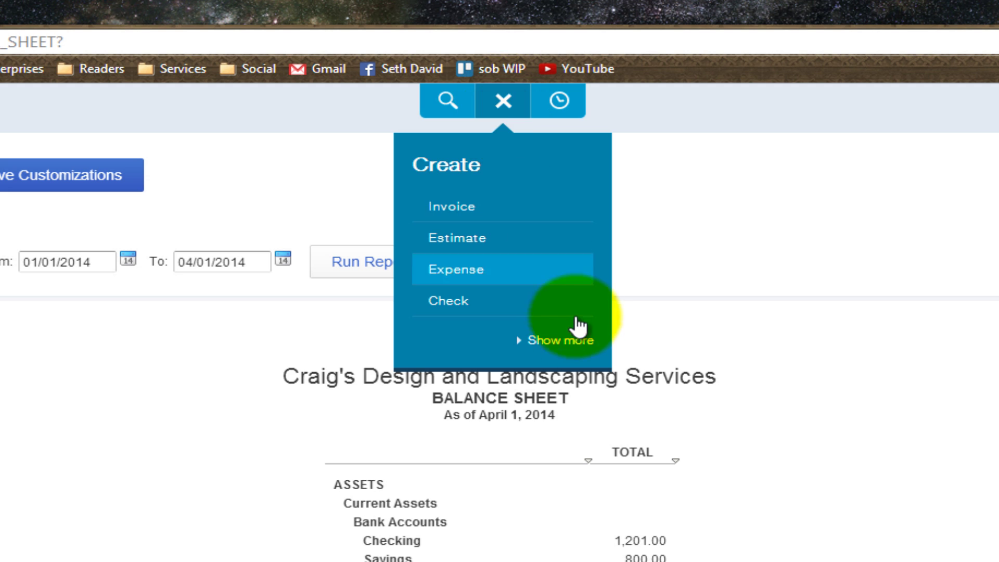
pyautogui.click(579, 326)
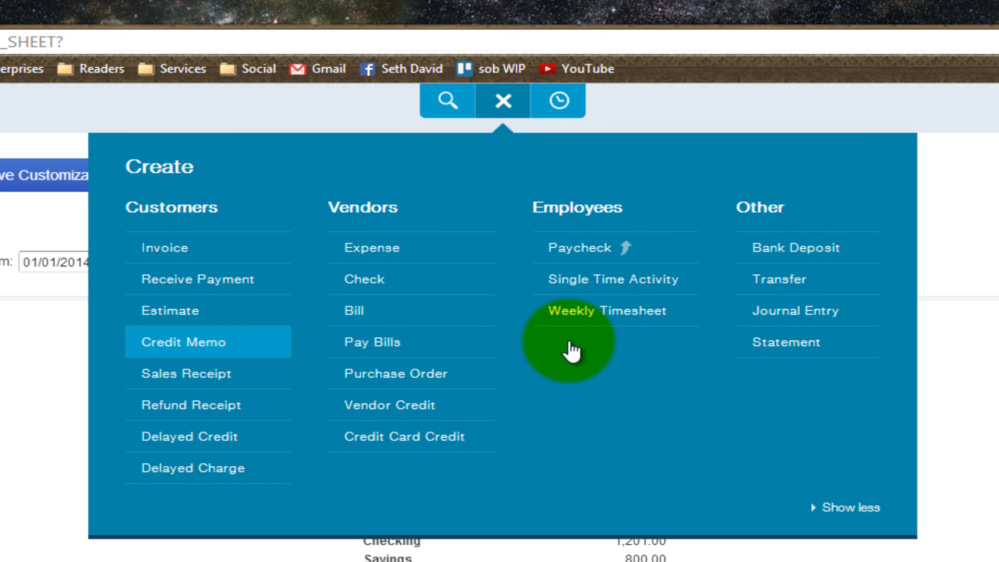
pyautogui.click(182, 281)
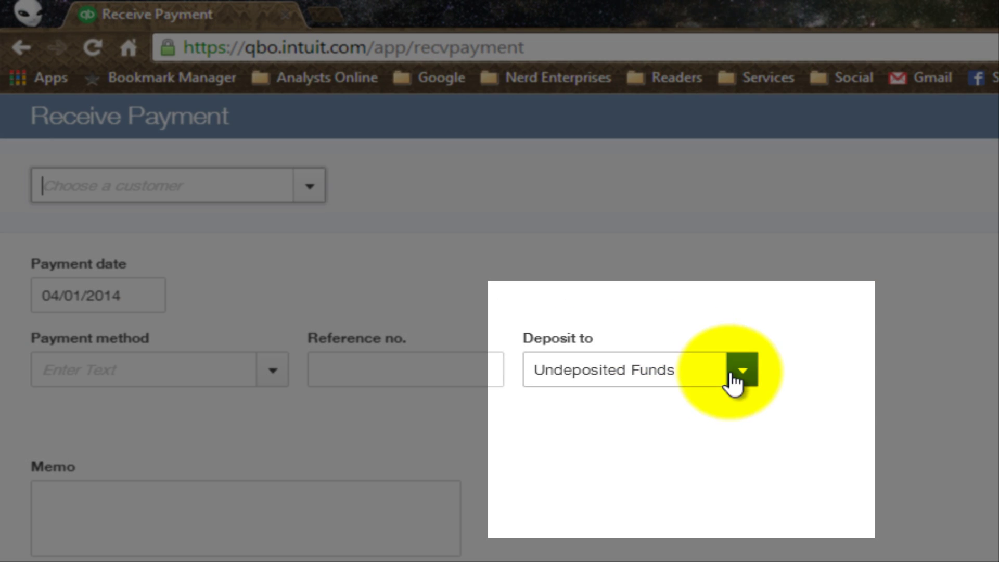
pyautogui.click(748, 376)
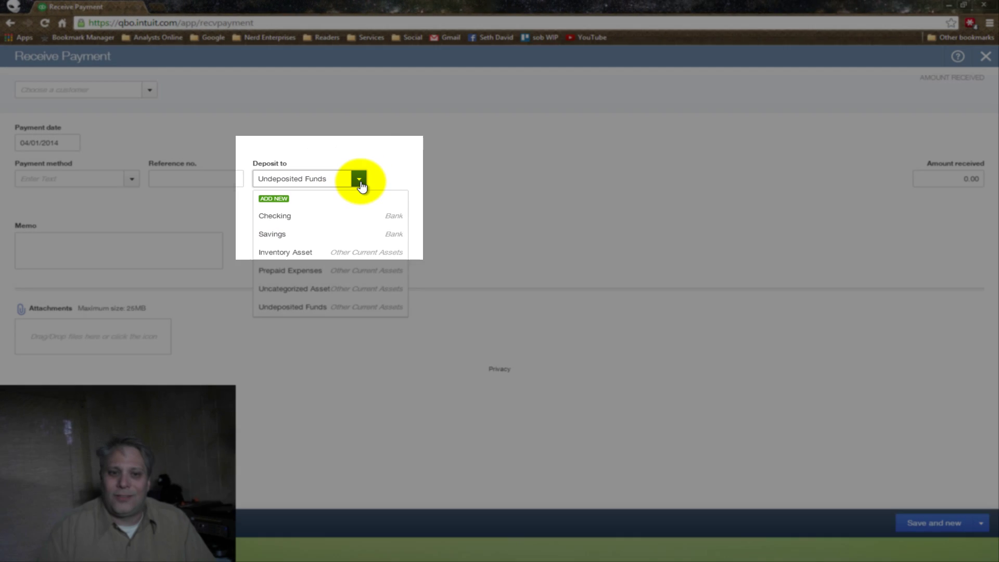
pyautogui.click(549, 276)
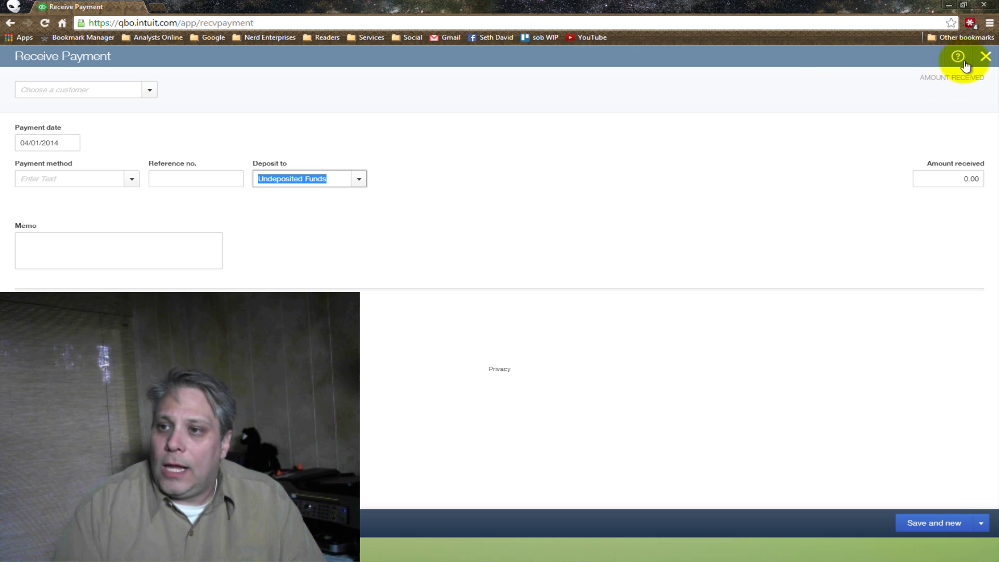
pyautogui.click(985, 58)
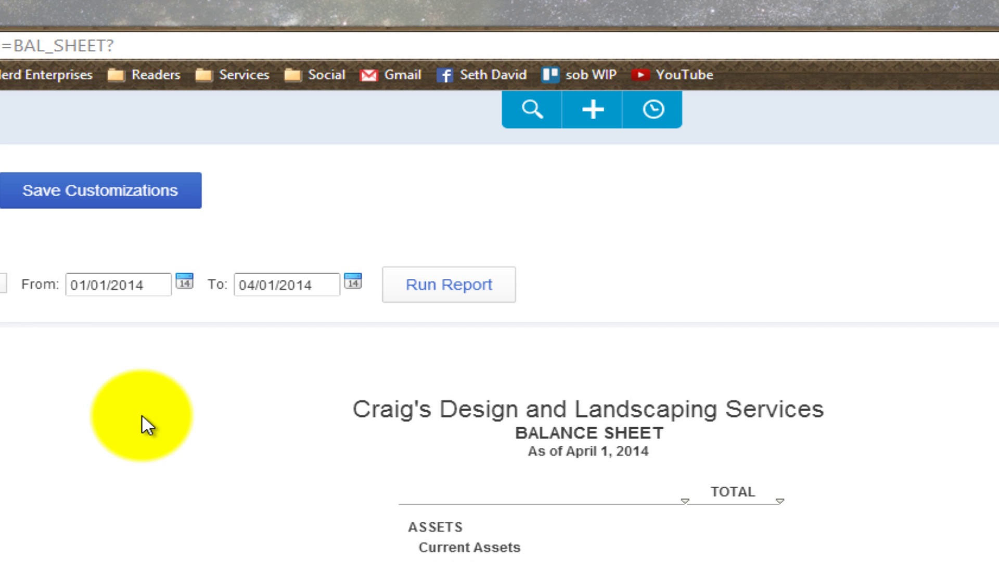
# - Start a new bank deposit to Checking and tick the Cool Cars payment
pyautogui.click(615, 112)
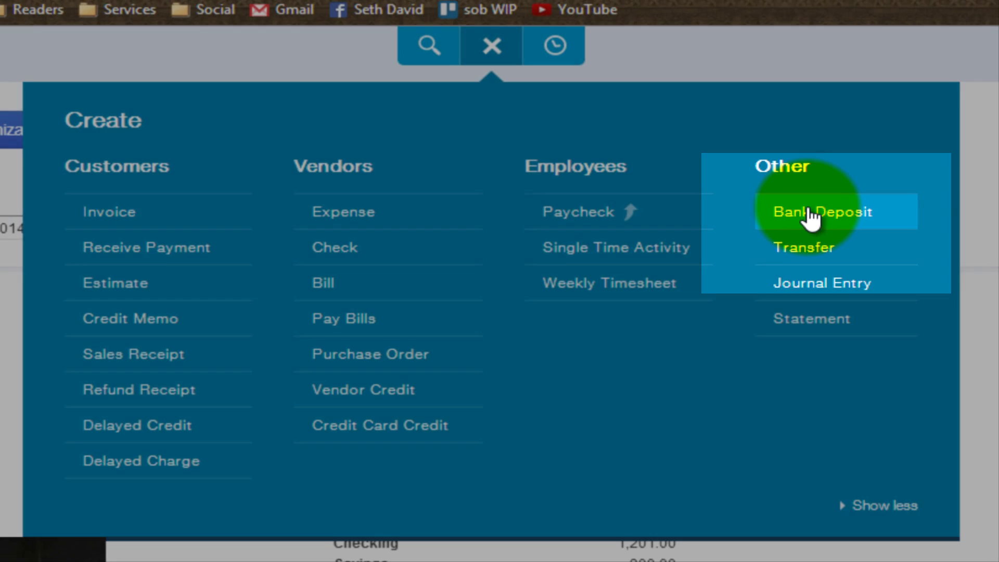
pyautogui.click(820, 216)
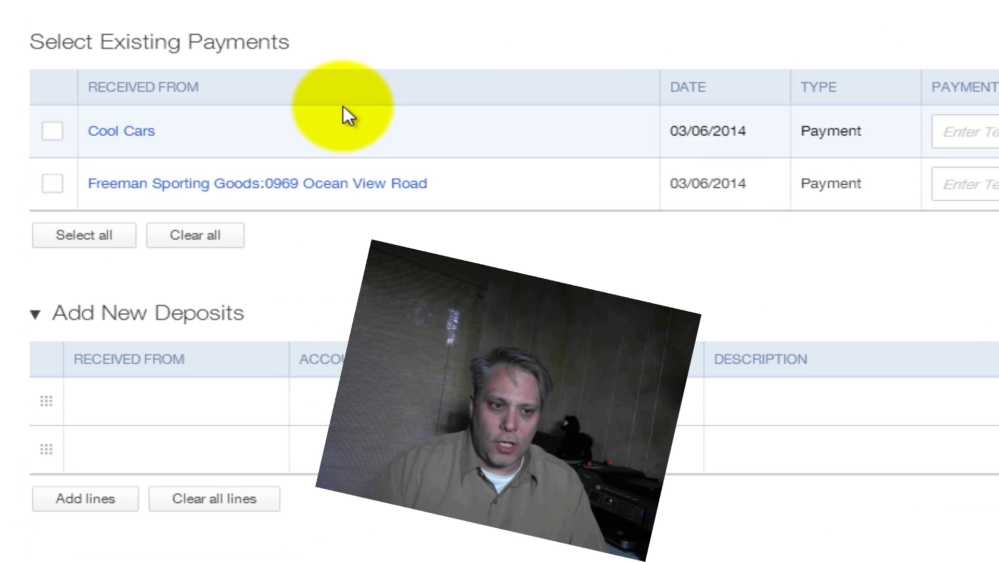
pyautogui.moveTo(113, 72); pyautogui.dragTo(221, 75)
pyautogui.moveTo(250, 44); pyautogui.dragTo(251, 46)
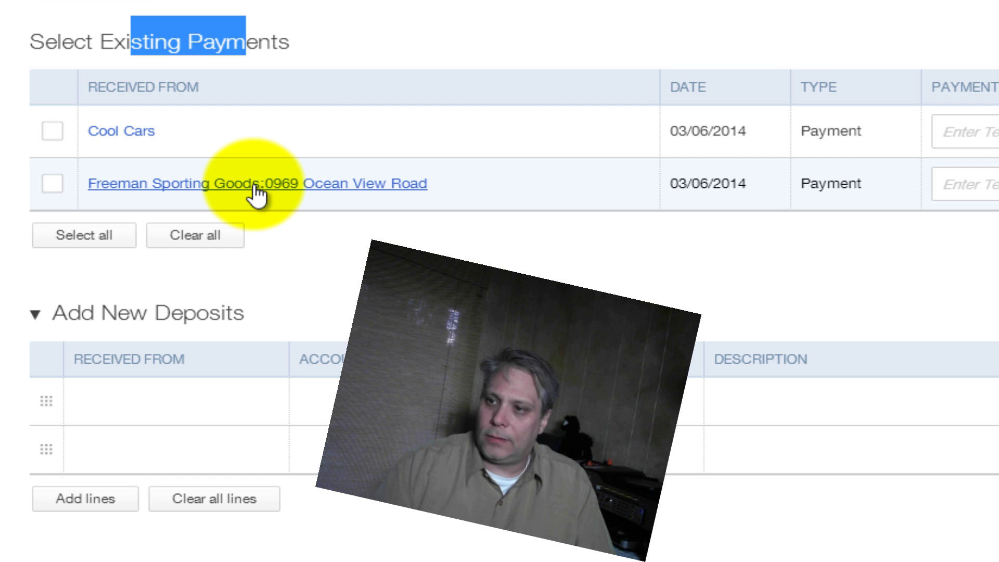
pyautogui.click(62, 130)
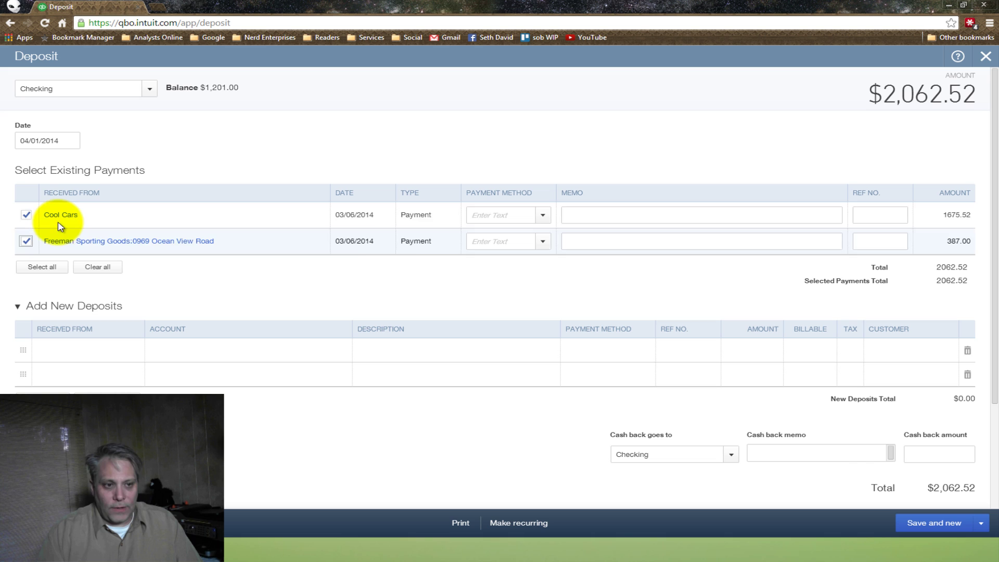
# - Untick both payments and re-tick only Cool Cars, reducing the deposit to $1,675.52
pyautogui.click(96, 355)
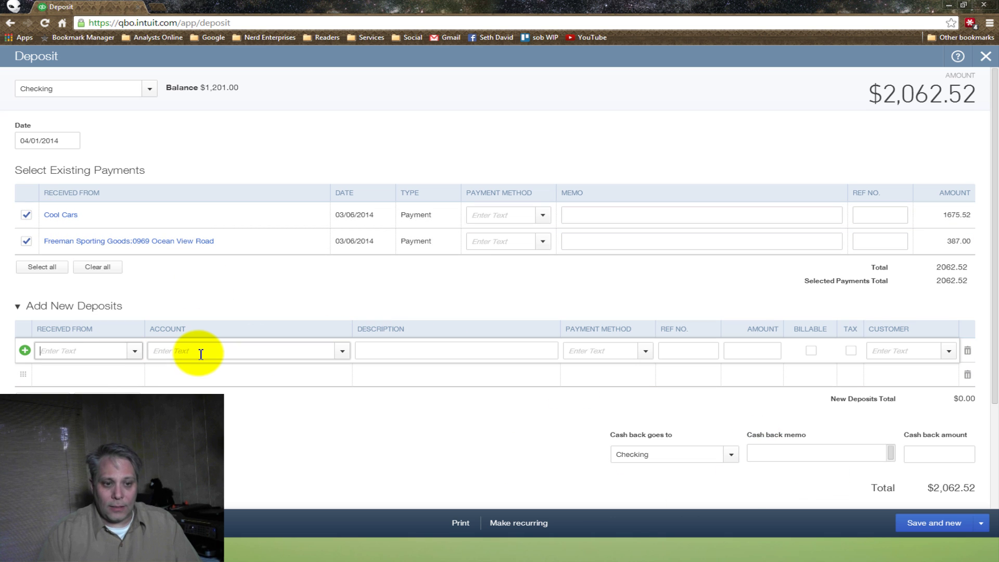
pyautogui.doubleClick(942, 488)
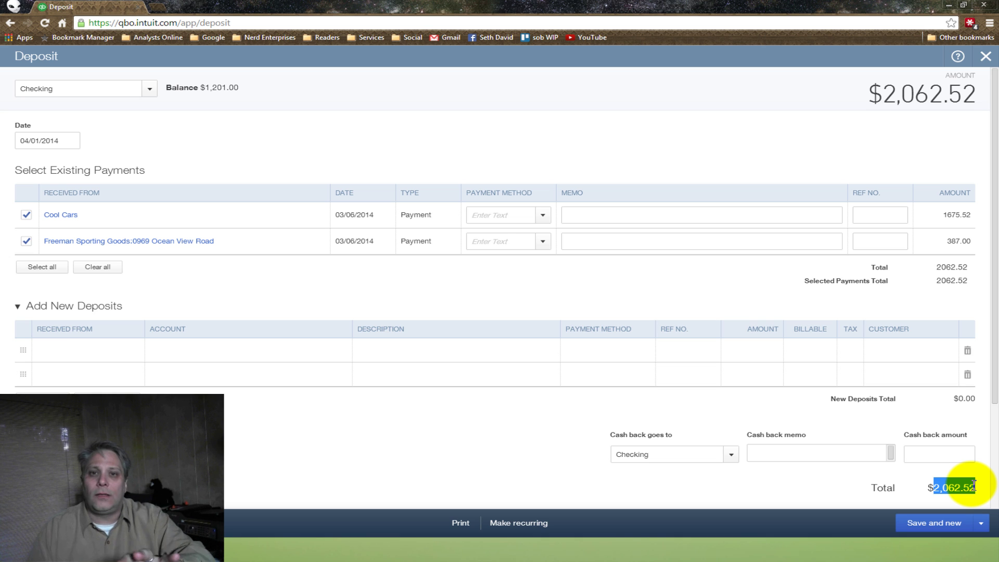
pyautogui.click(26, 214)
pyautogui.click(25, 242)
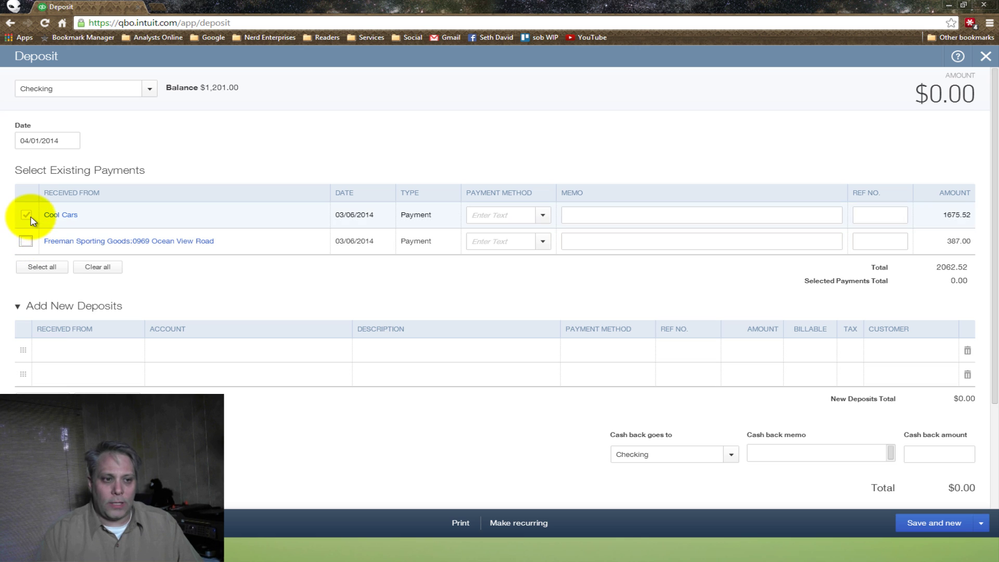
pyautogui.click(30, 216)
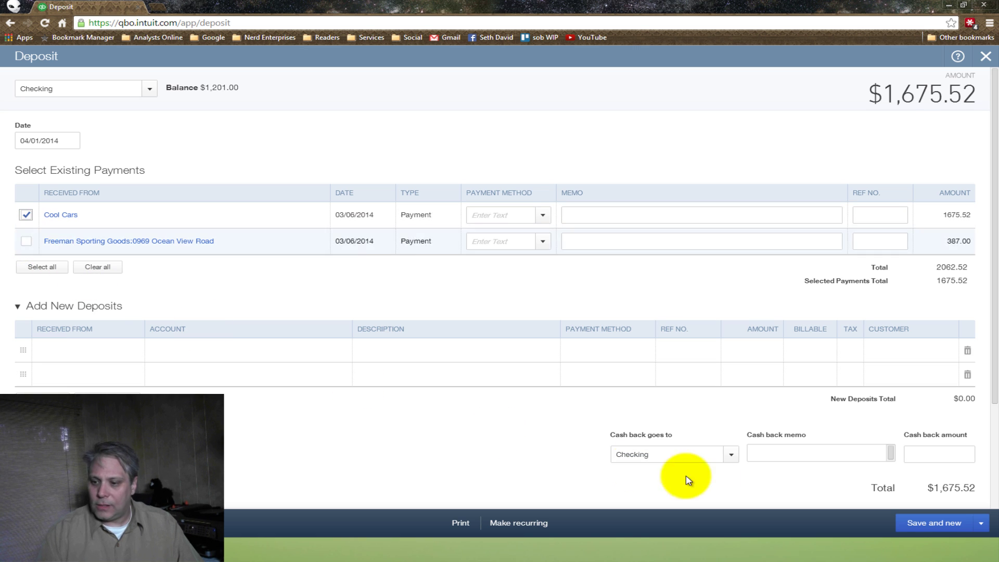
# - Save the $1,675.52 deposit, then tick Freeman and save a $387.00 deposit and close
pyautogui.click(932, 523)
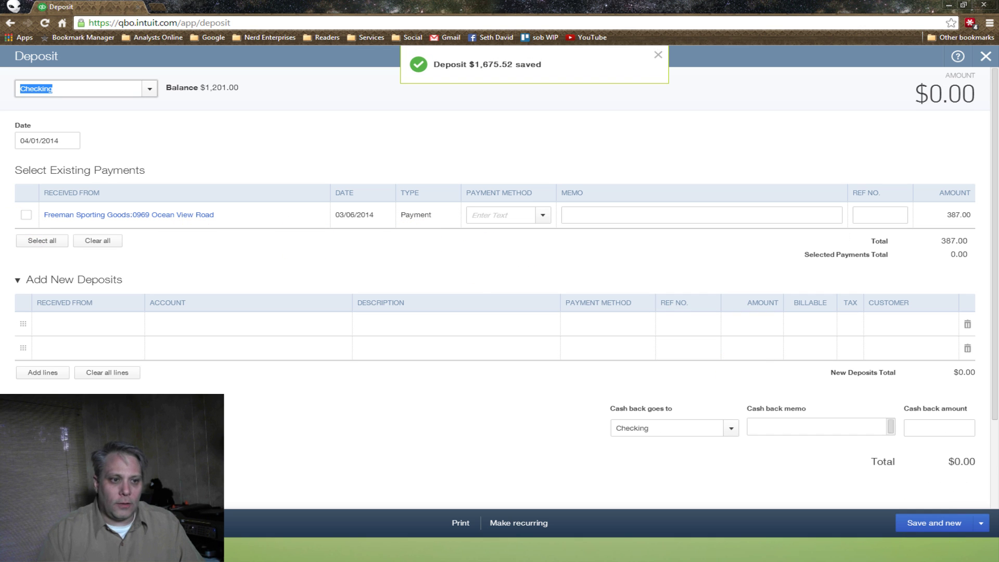
pyautogui.click(27, 215)
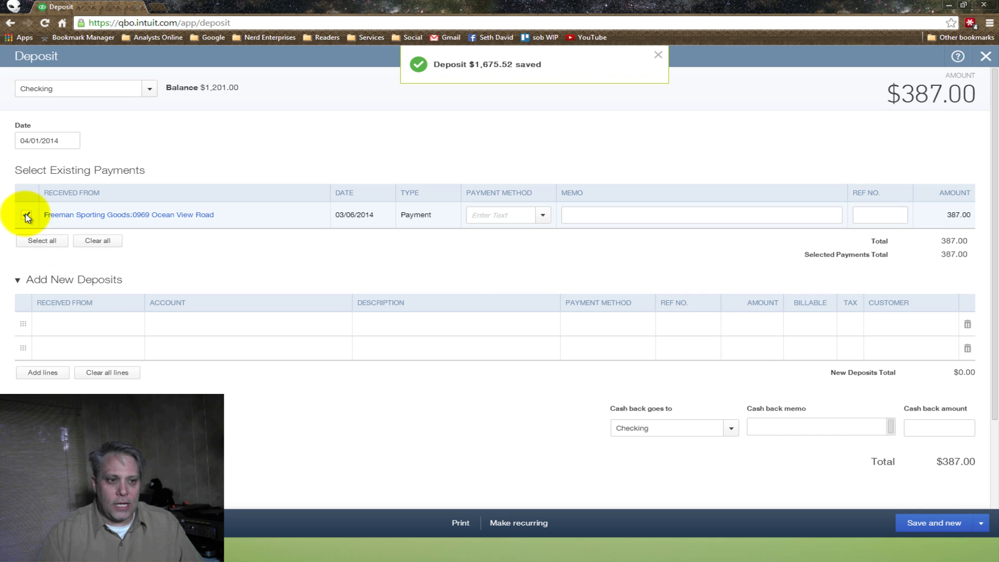
pyautogui.click(981, 525)
pyautogui.click(914, 506)
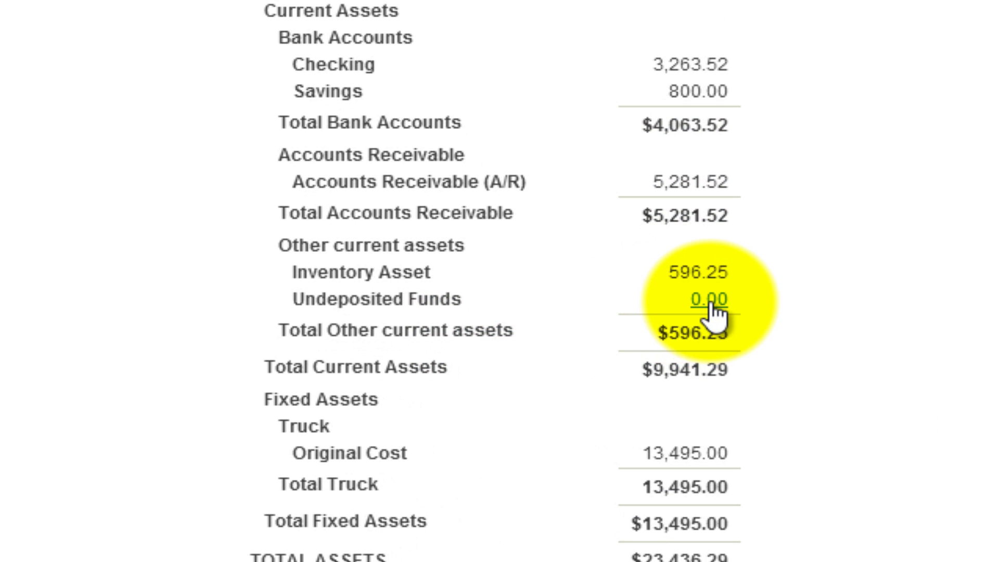
# - Drill into the Checking 3,263.52 balance and reopen the $1,675.52 deposit from the report
pyautogui.click(686, 67)
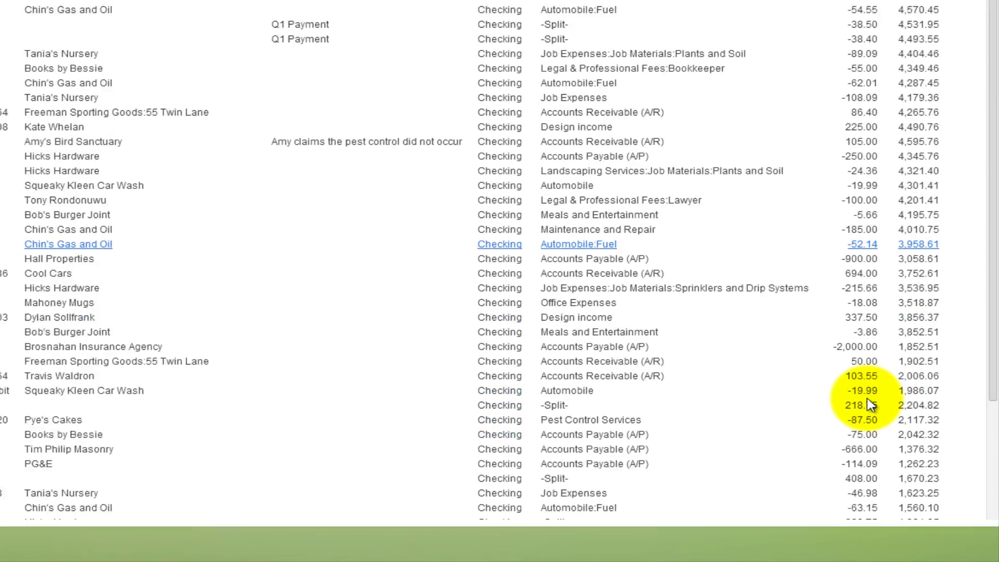
pyautogui.scroll(-5, 870, 405)
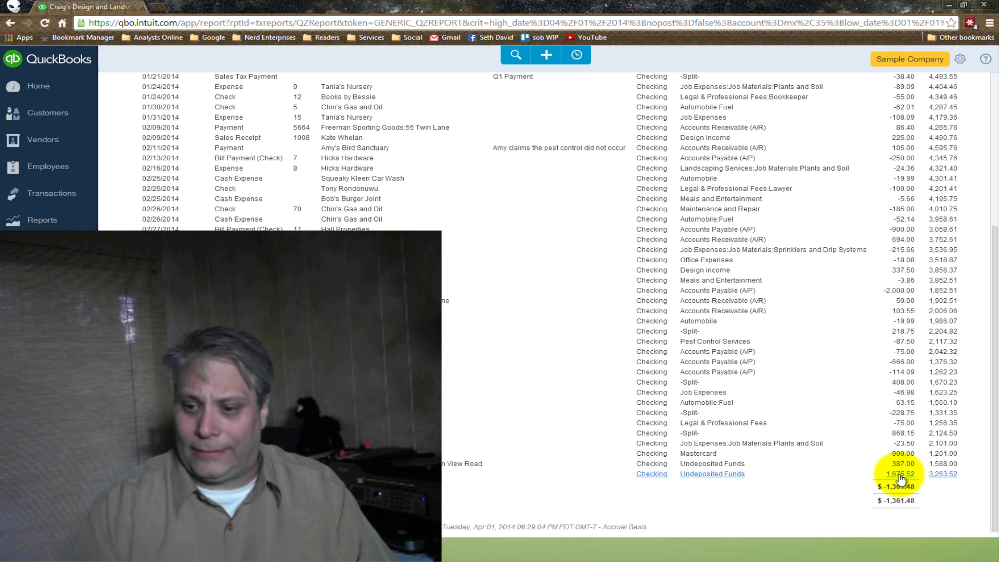
pyautogui.click(901, 475)
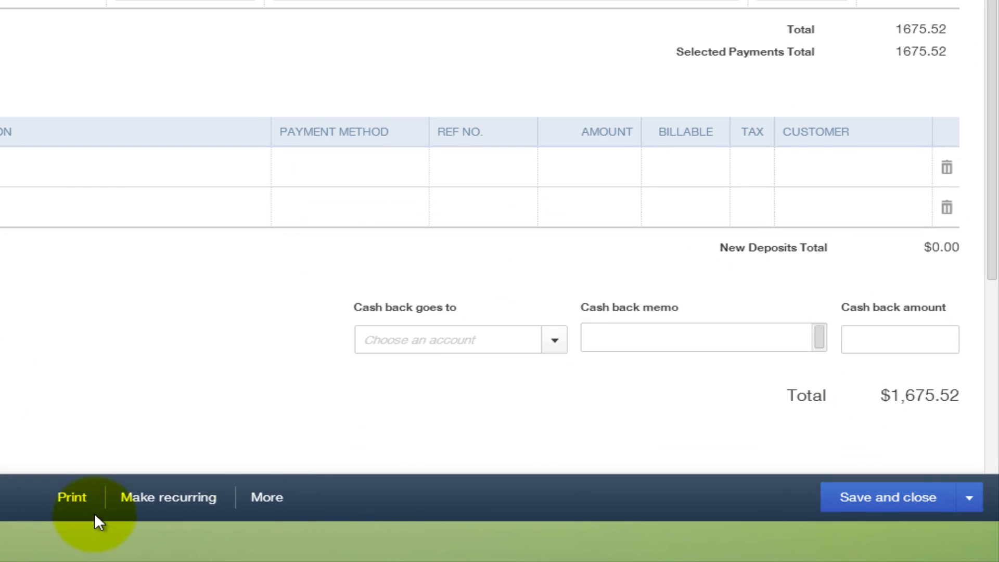
# - Delete the $1,675.52 Cool Cars deposit and confirm
pyautogui.click(481, 521)
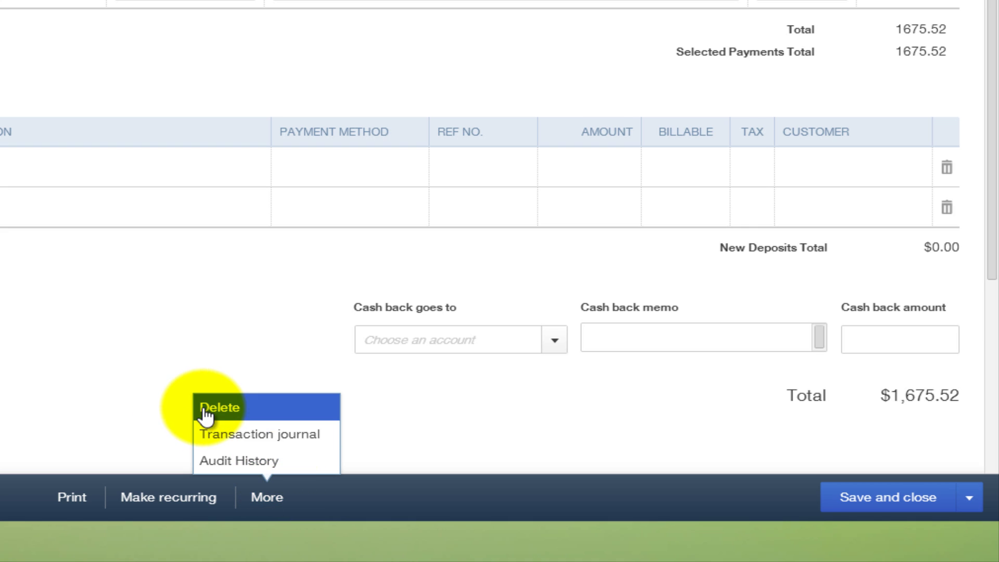
pyautogui.click(204, 407)
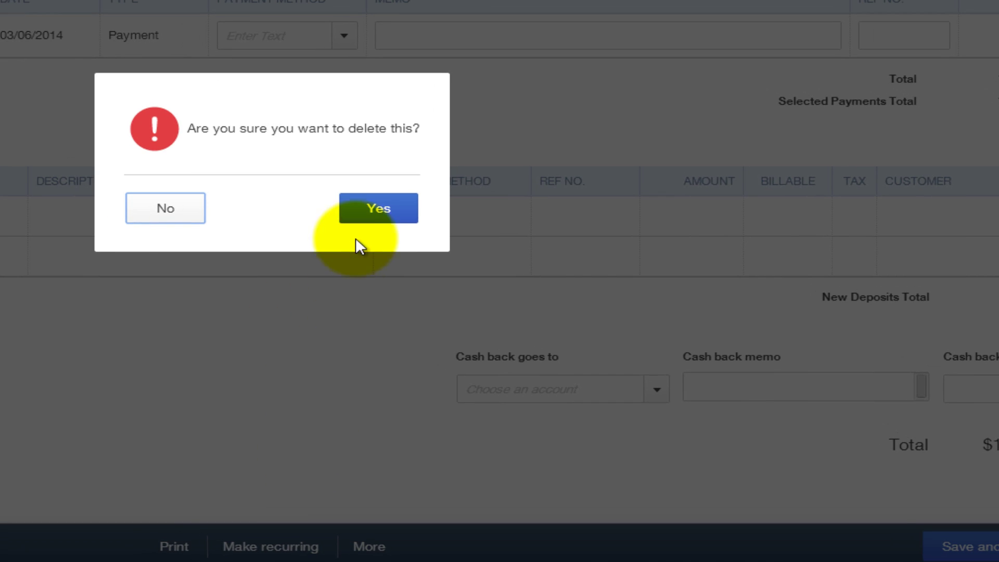
pyautogui.click(363, 207)
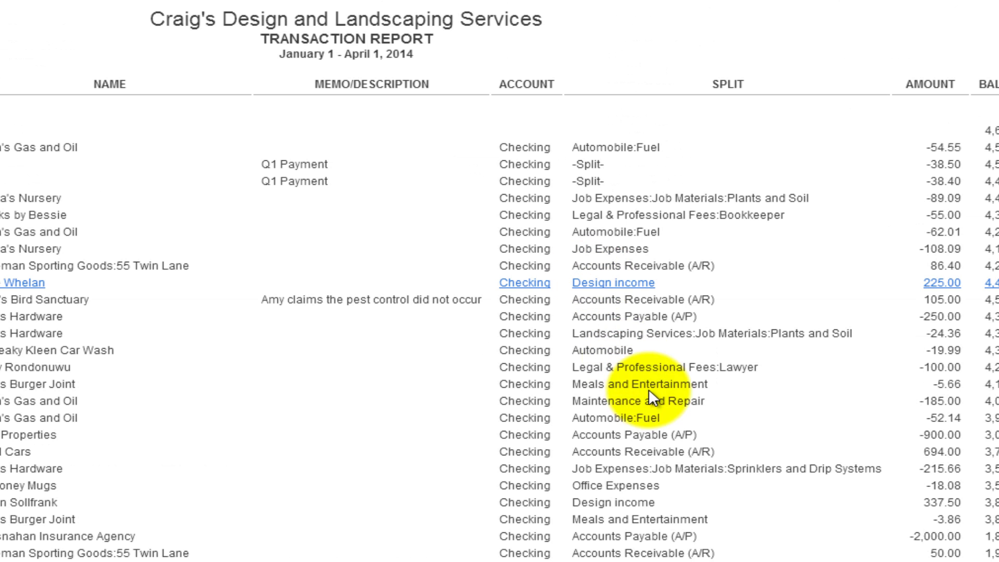
# - Open the $387.00 Freeman deposit from the Checking report and delete it
pyautogui.scroll(-5, 796, 458)
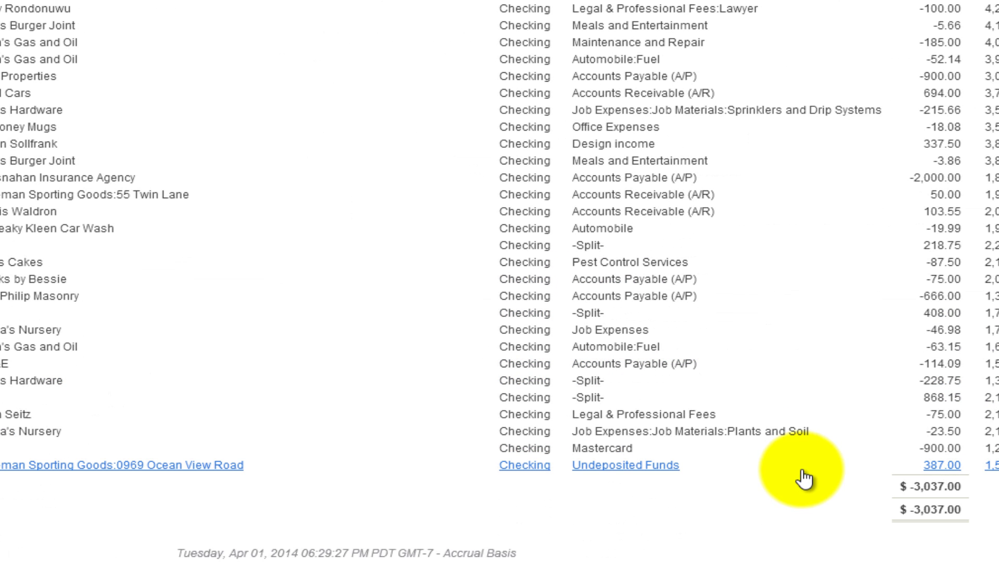
pyautogui.click(937, 467)
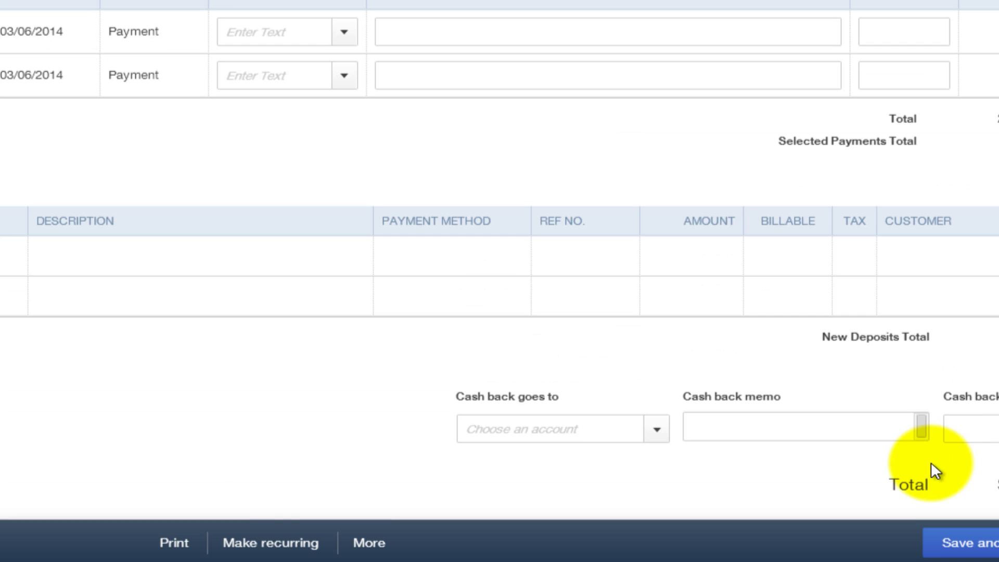
pyautogui.click(365, 544)
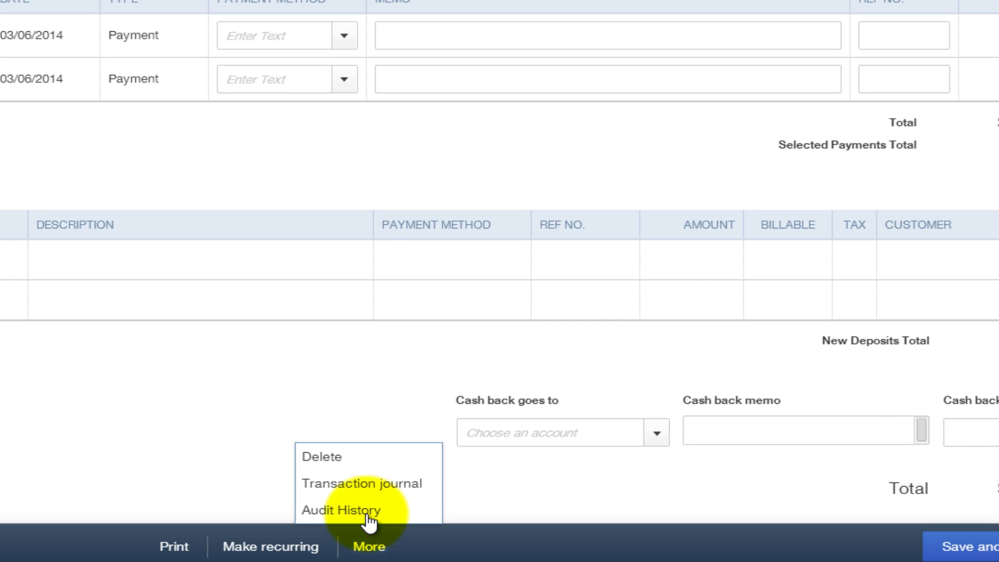
pyautogui.click(311, 456)
pyautogui.click(368, 215)
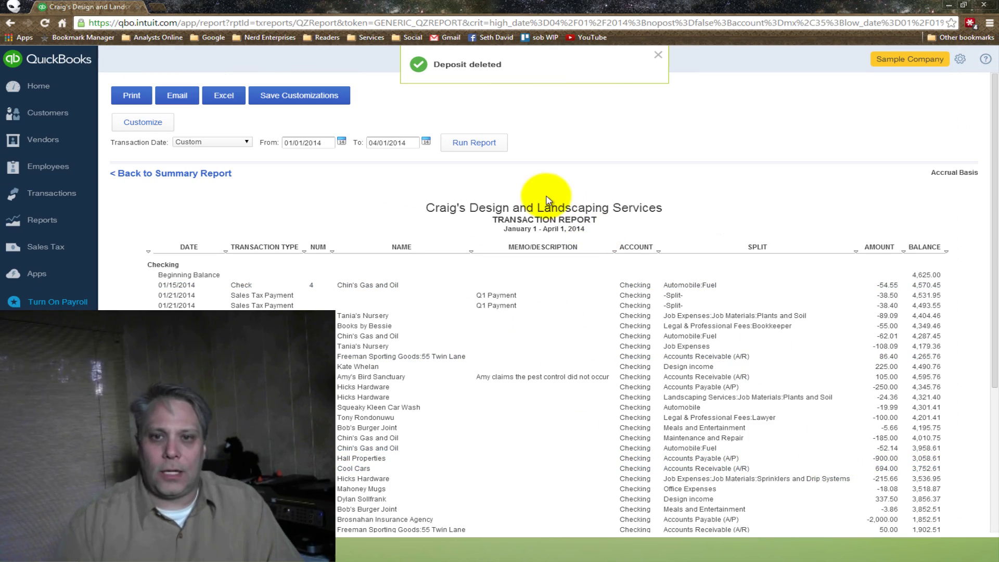
# - Create a bank deposit with Cool Cars and Freeman payments ticked and save the $2,062.52 total
pyautogui.click(556, 62)
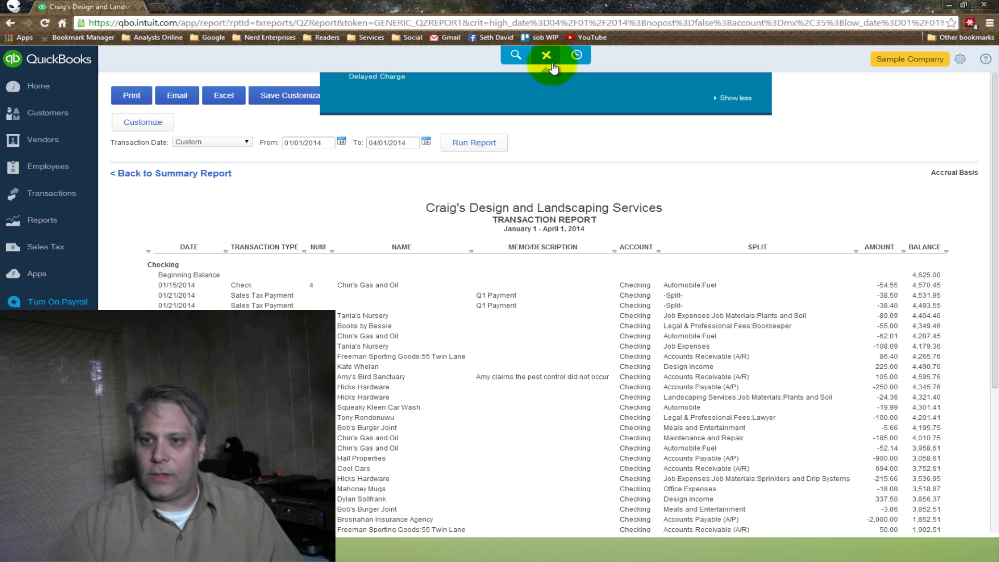
pyautogui.click(694, 136)
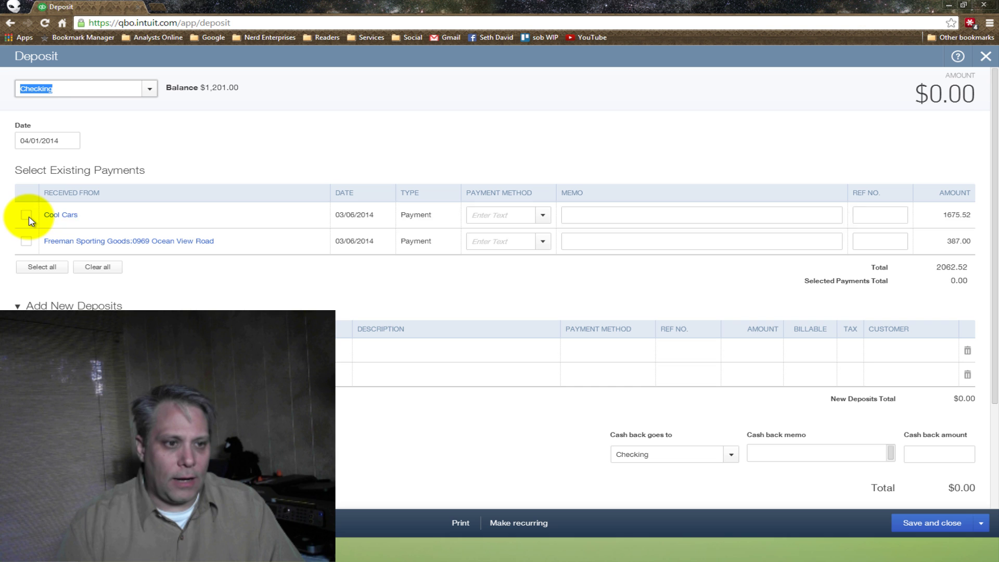
pyautogui.click(26, 215)
pyautogui.click(26, 241)
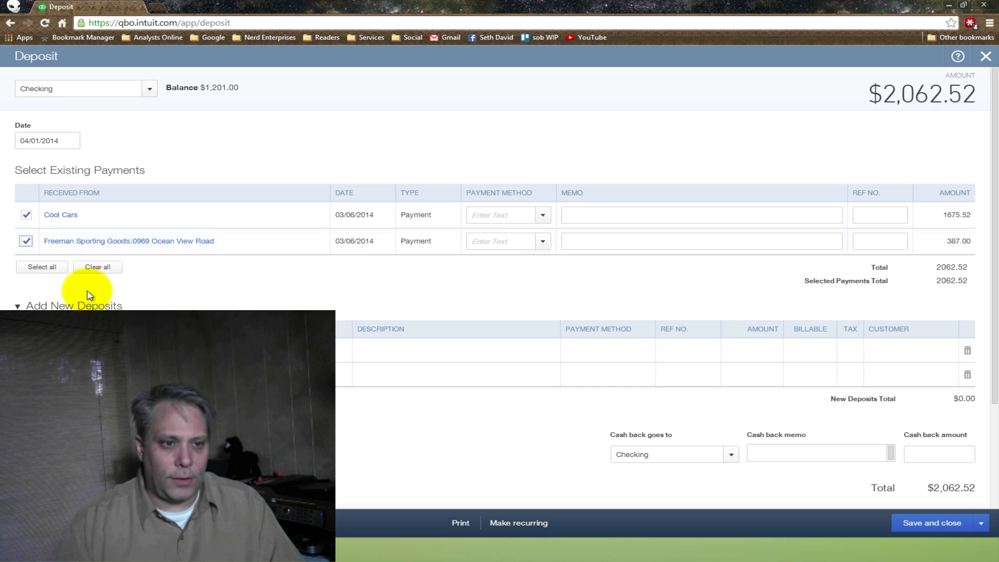
pyautogui.click(954, 528)
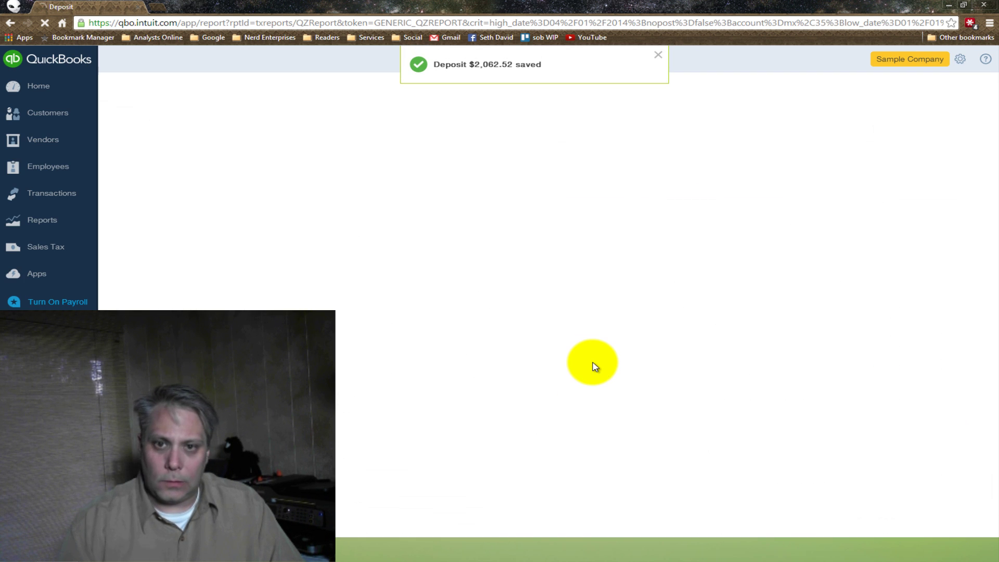